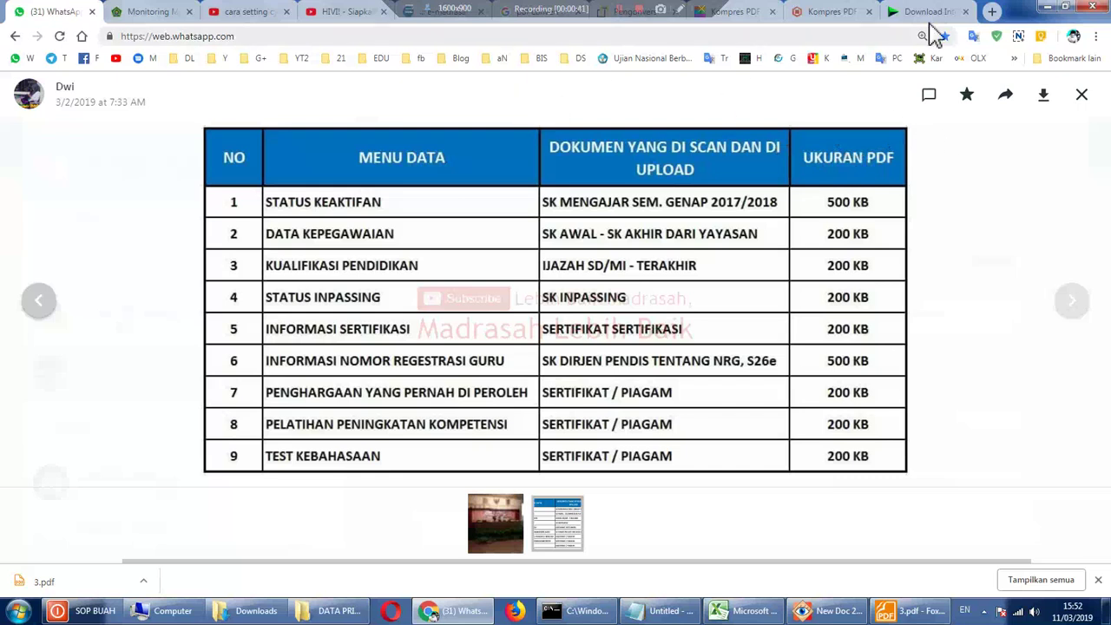
# Open the Lebih Baik Madrasah YouTube channel's videos in a new tab, and return to the table of PDF size limits
pyautogui.click(992, 11)
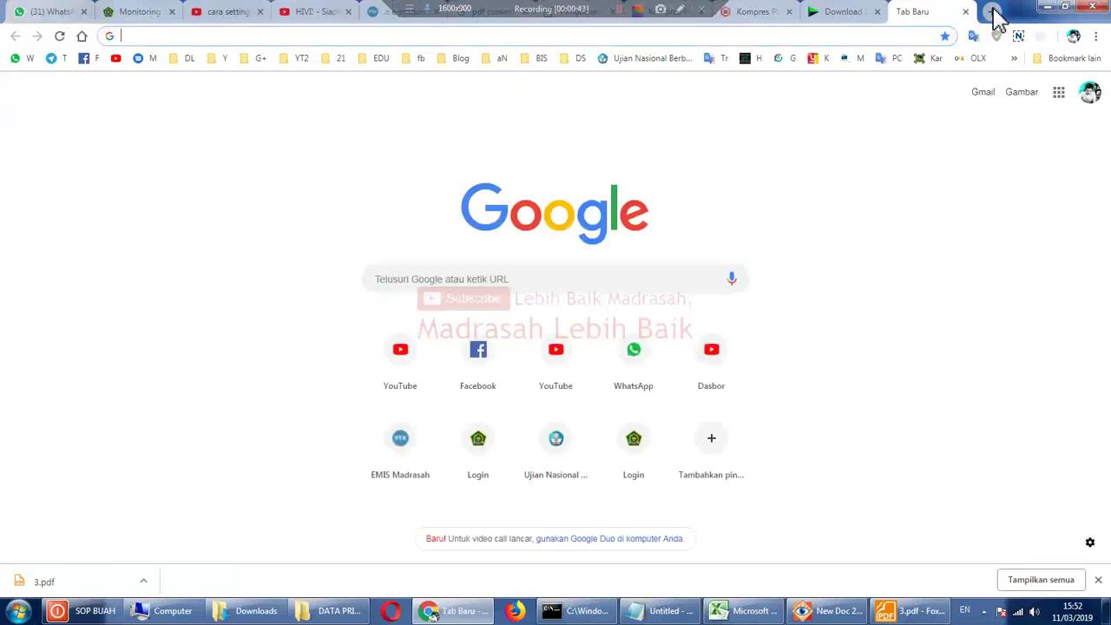
pyautogui.write('le')
pyautogui.click(668, 91)
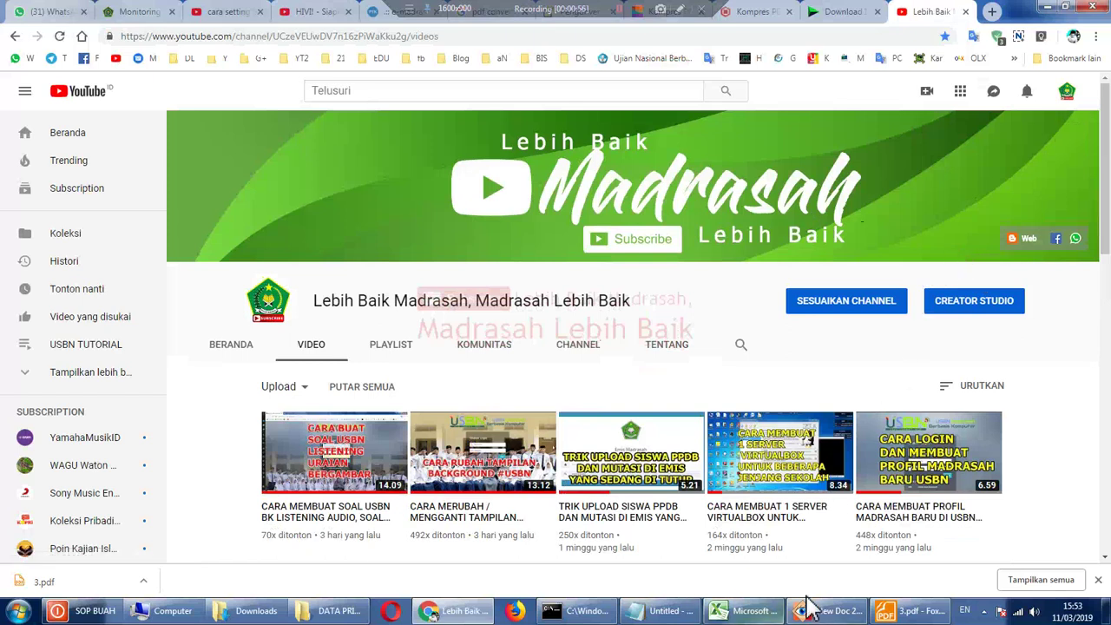
pyautogui.click(50, 12)
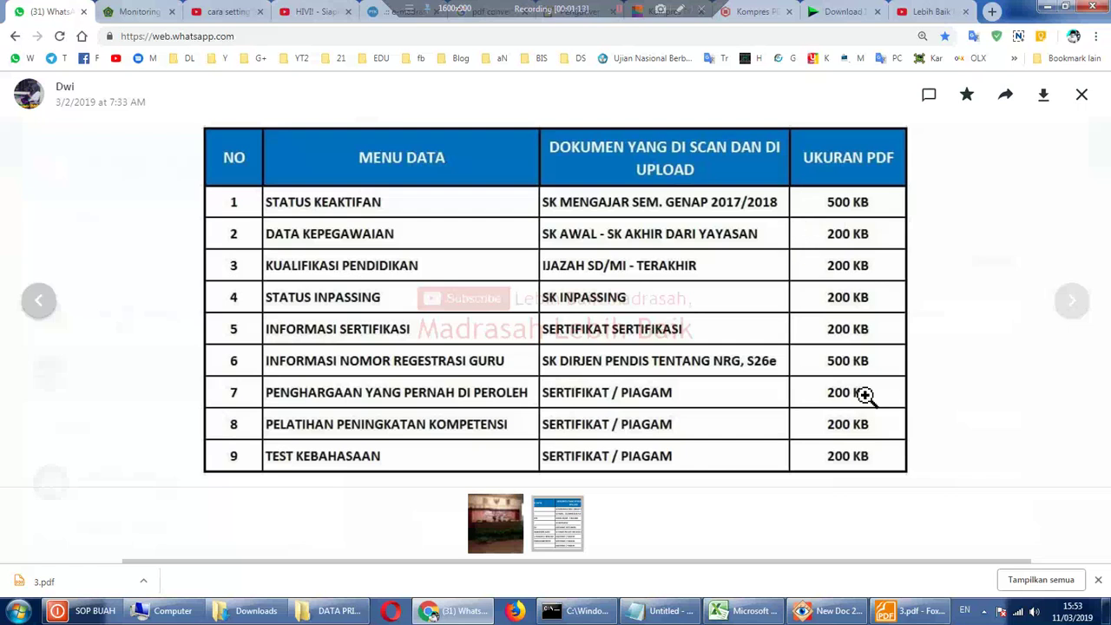
# Switch to FastStone Image Viewer and open the diploma scan New Doc 2018-04-20_15.jpg in full screen
pyautogui.click(856, 613)
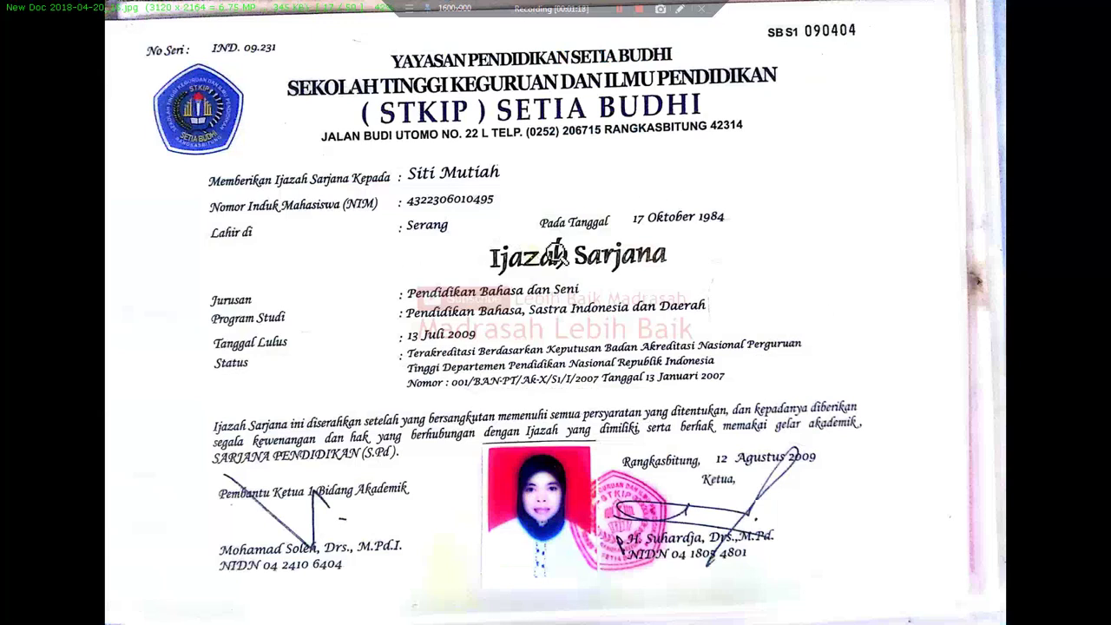
pyautogui.click(651, 261)
pyautogui.click(655, 258)
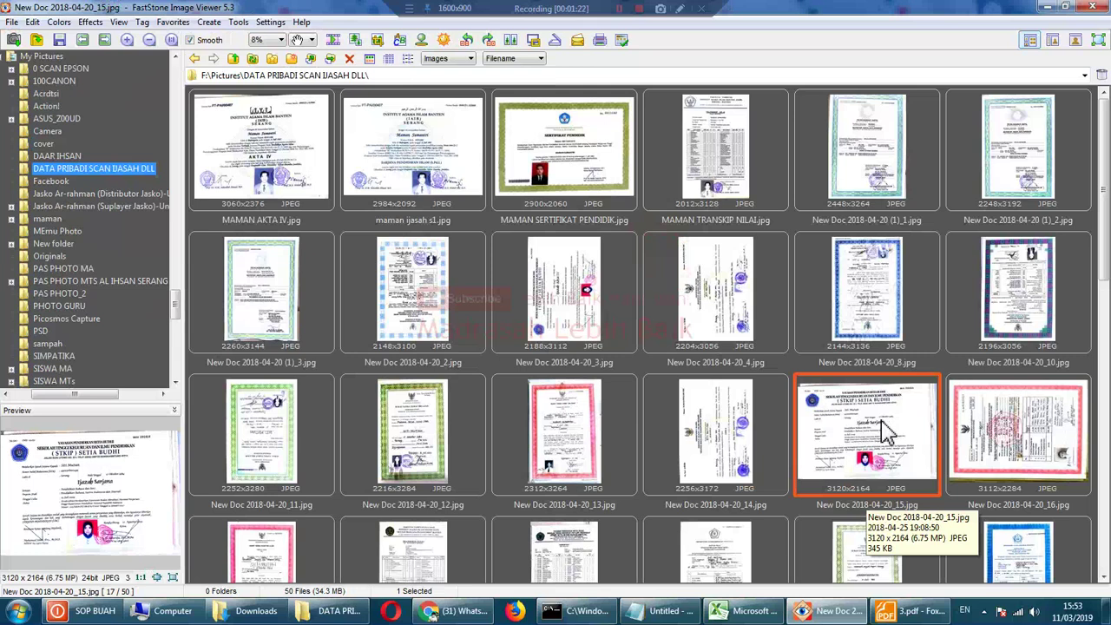
pyautogui.click(1011, 434)
pyautogui.click(874, 445)
pyautogui.doubleClick(870, 444)
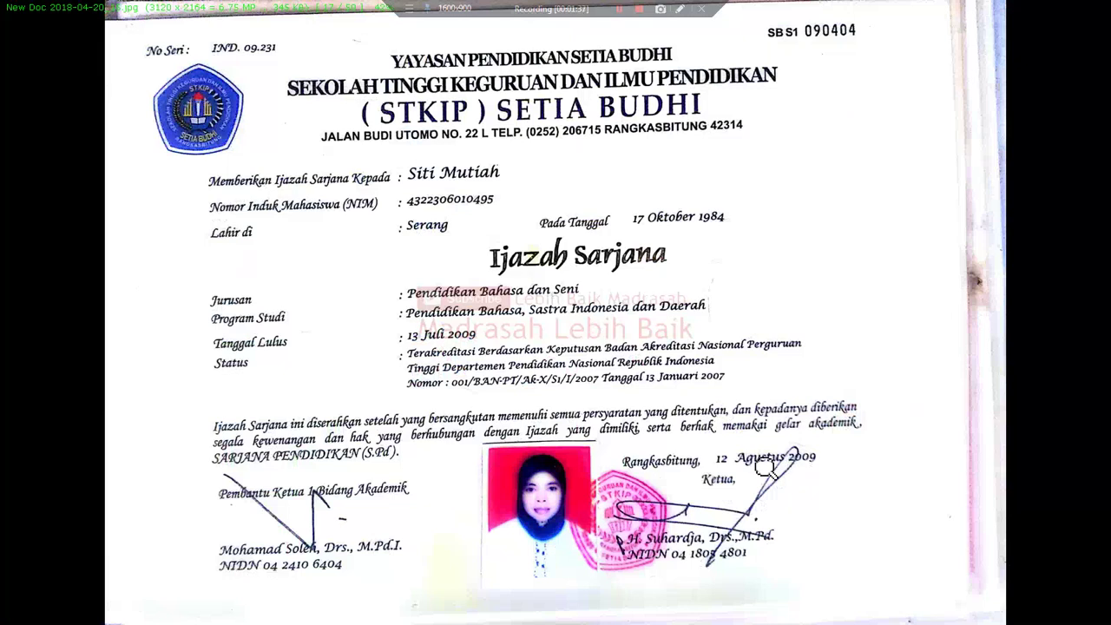
# Print the diploma scan using the PrimoPDF virtual printer
pyautogui.rightClick(660, 271)
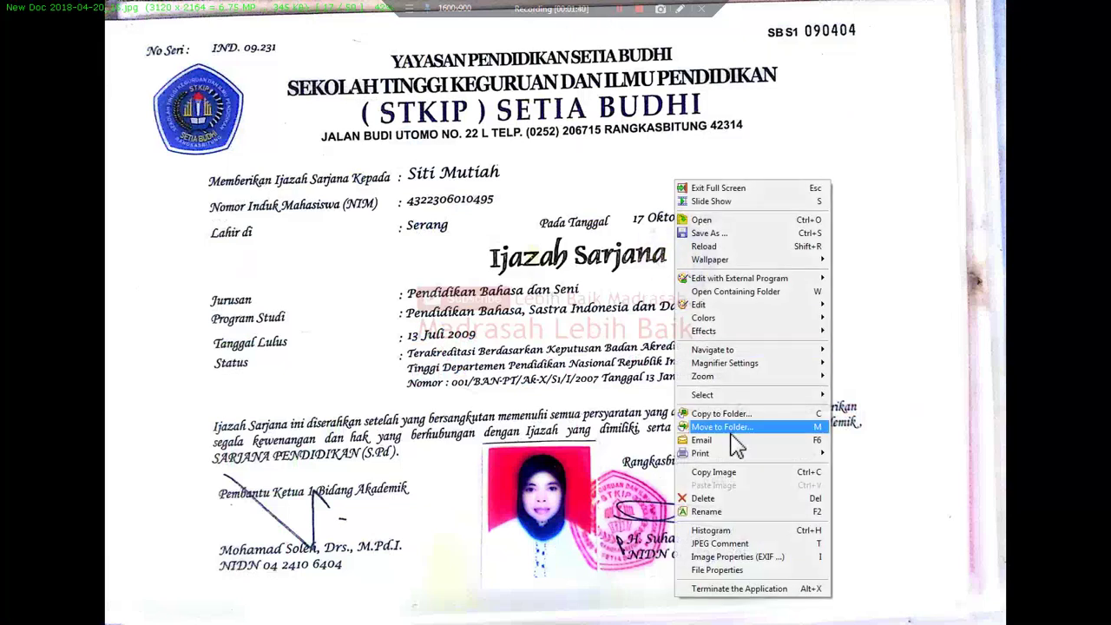
pyautogui.moveTo(742, 452)
pyautogui.click(852, 453)
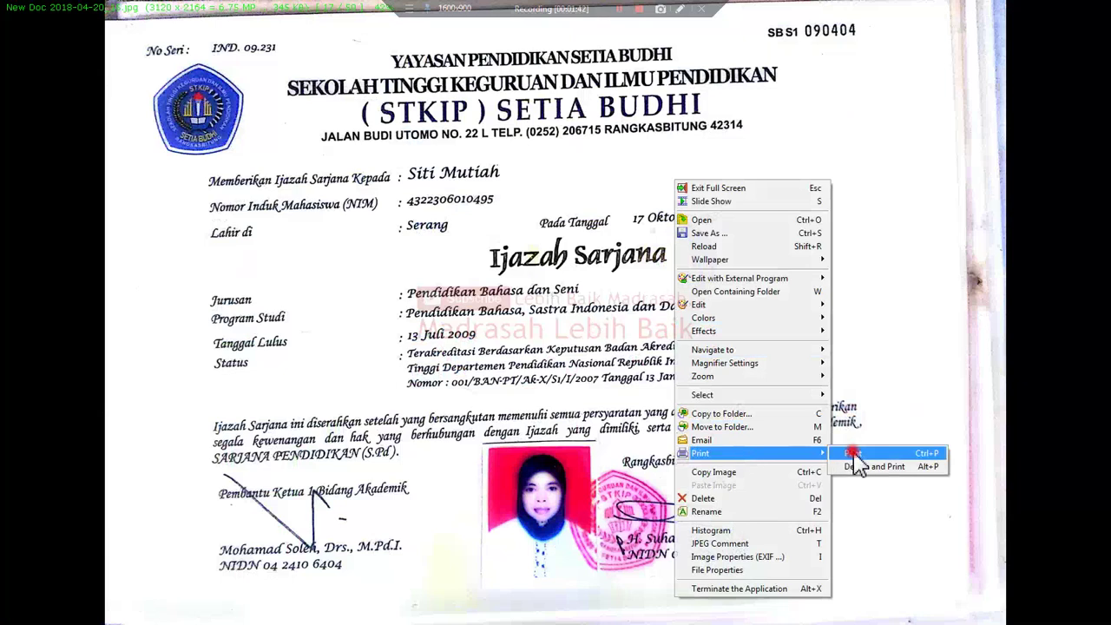
pyautogui.click(399, 252)
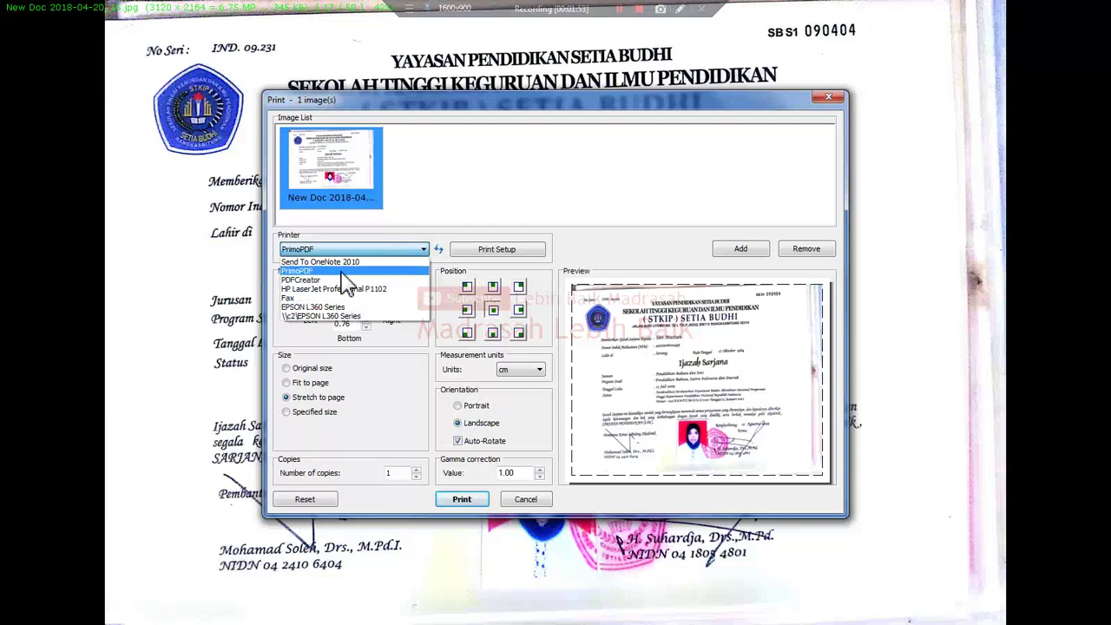
pyautogui.click(309, 273)
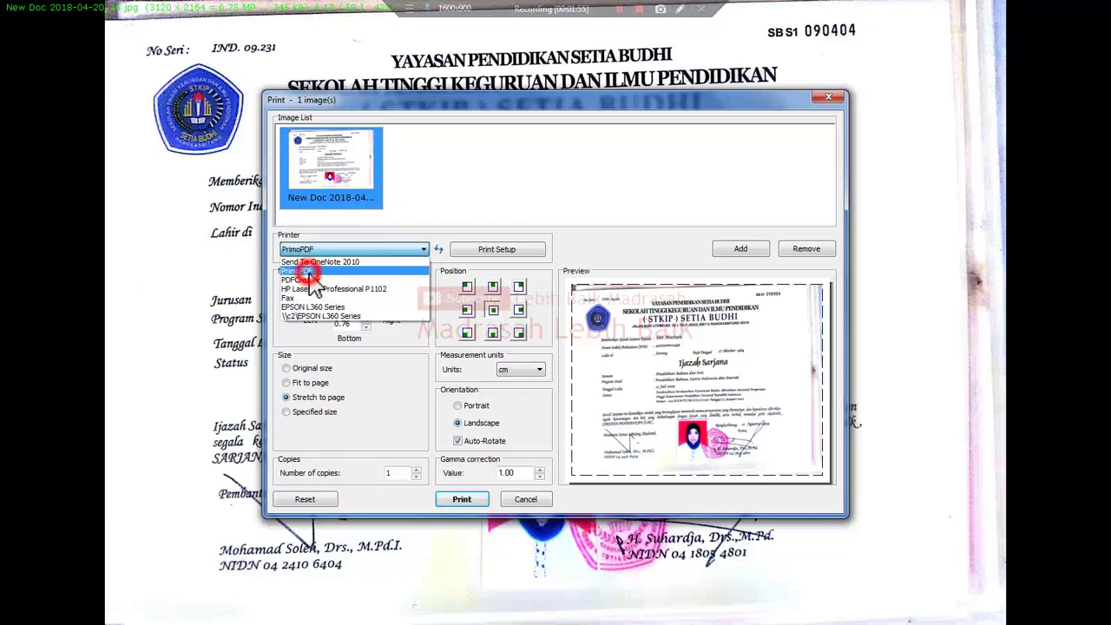
pyautogui.click(469, 499)
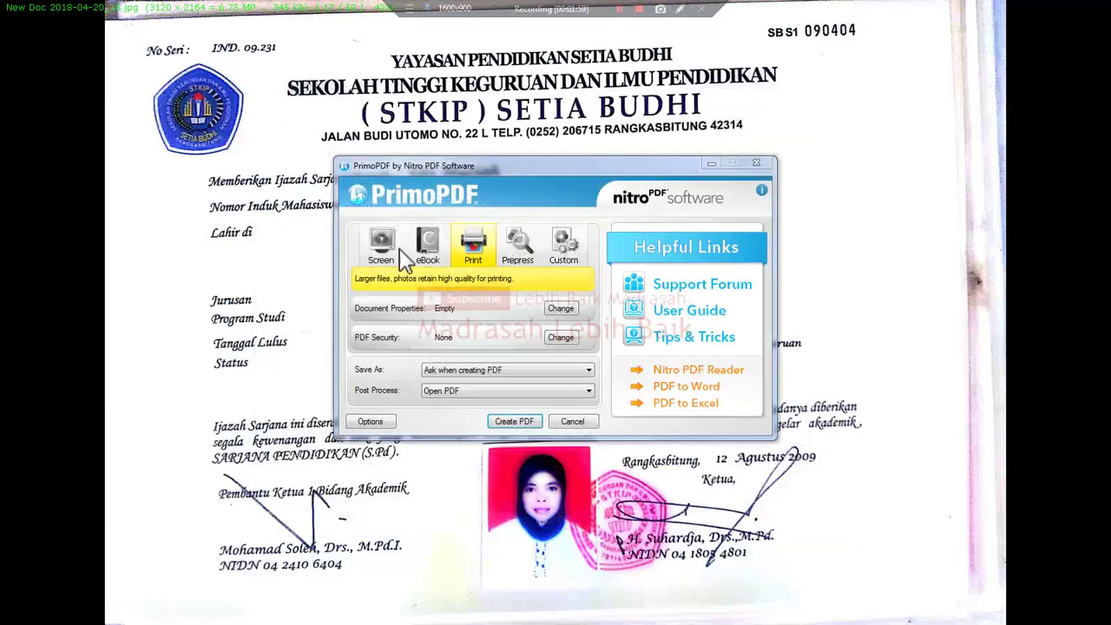
# Compare the descriptions of PrimoPDF's Screen, eBook and Print quality presets
pyautogui.moveTo(522, 171); pyautogui.dragTo(602, 168)
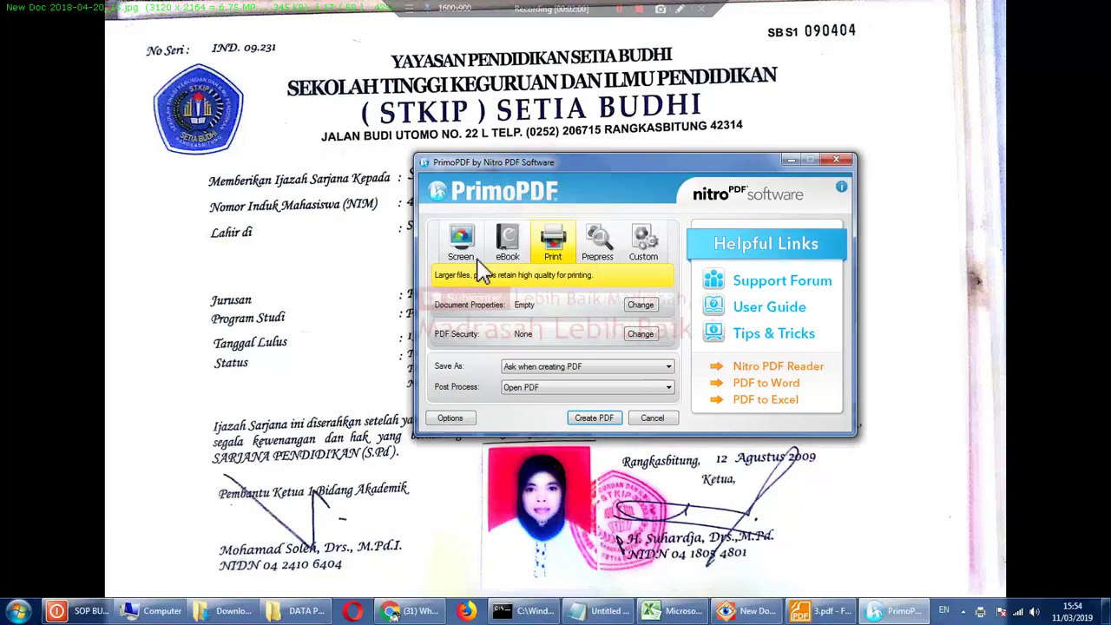
pyautogui.click(461, 249)
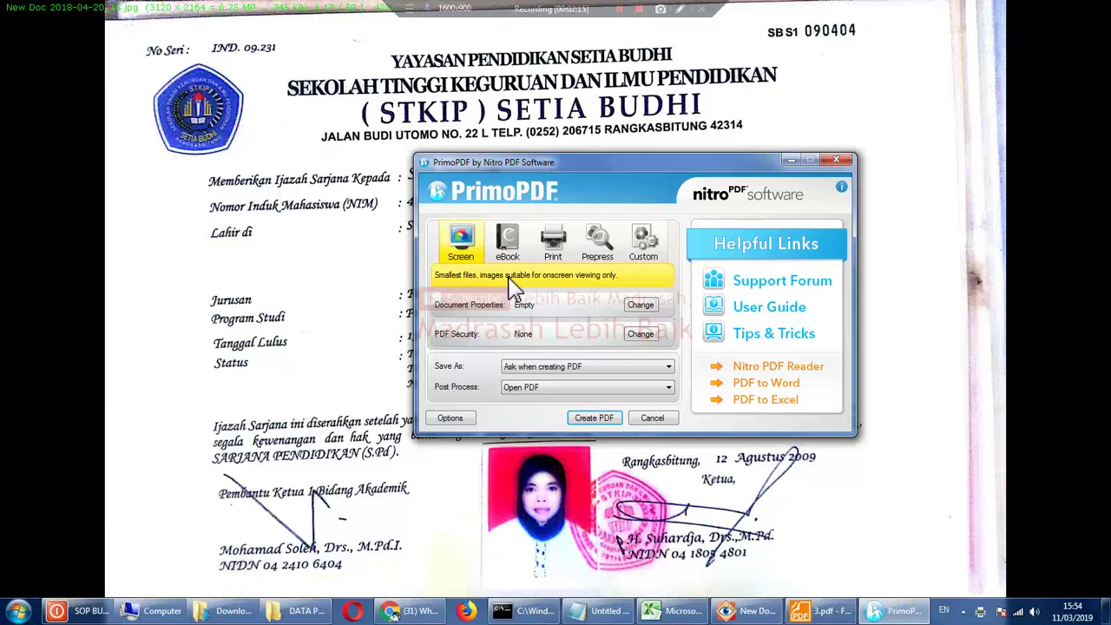
pyautogui.click(506, 243)
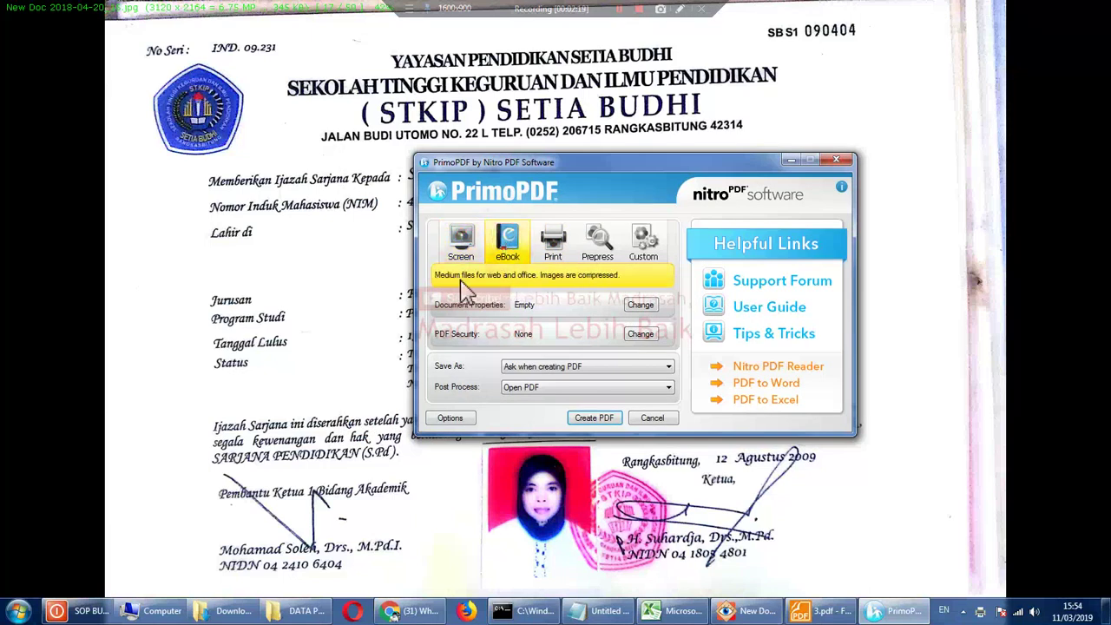
pyautogui.click(555, 247)
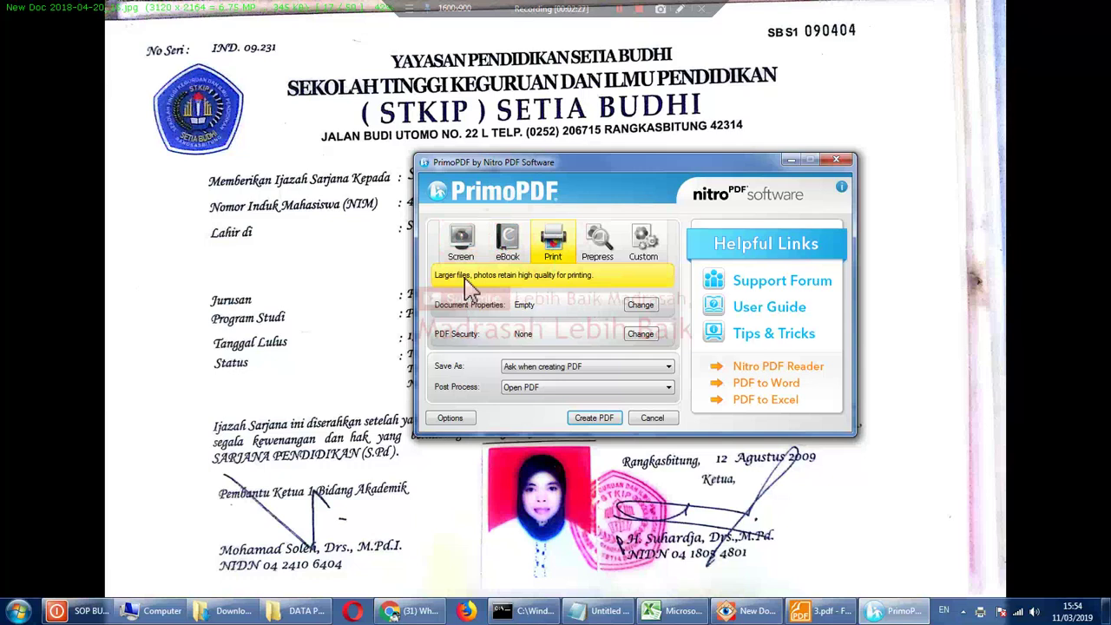
# Choose the eBook preset for the PDF, checking the required size for diplomas in the WhatsApp table
pyautogui.moveTo(608, 162); pyautogui.dragTo(567, 204)
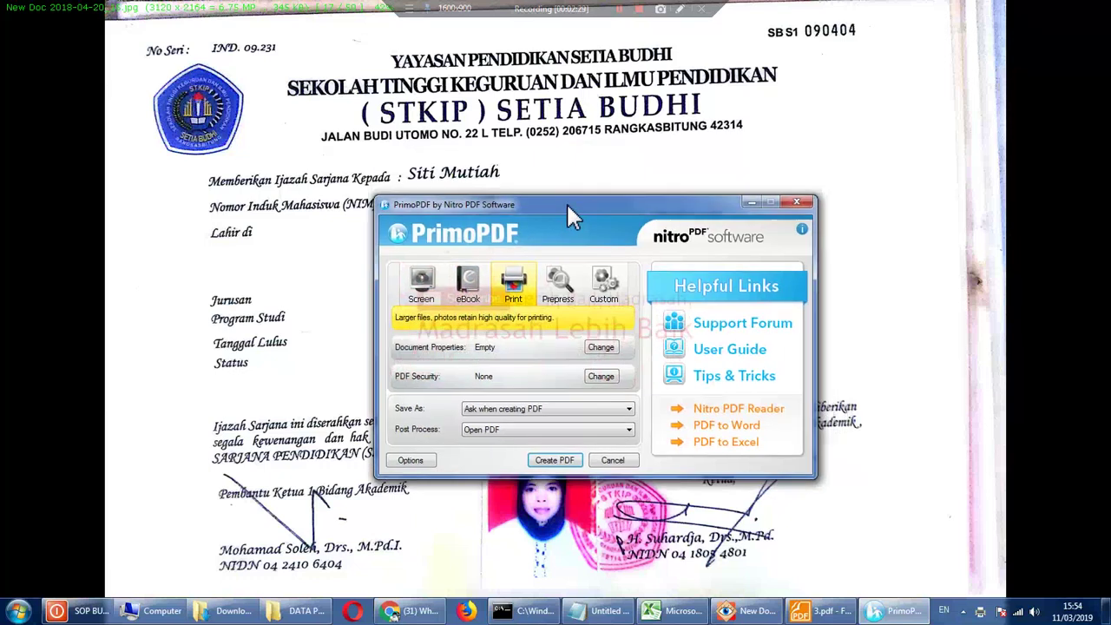
pyautogui.click(481, 297)
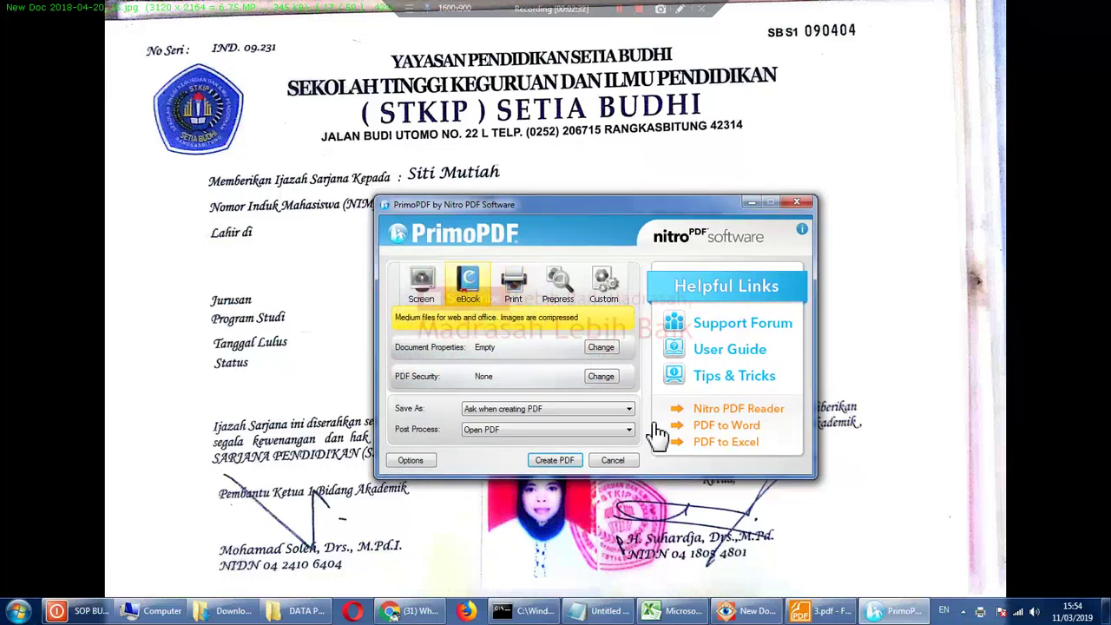
pyautogui.click(408, 610)
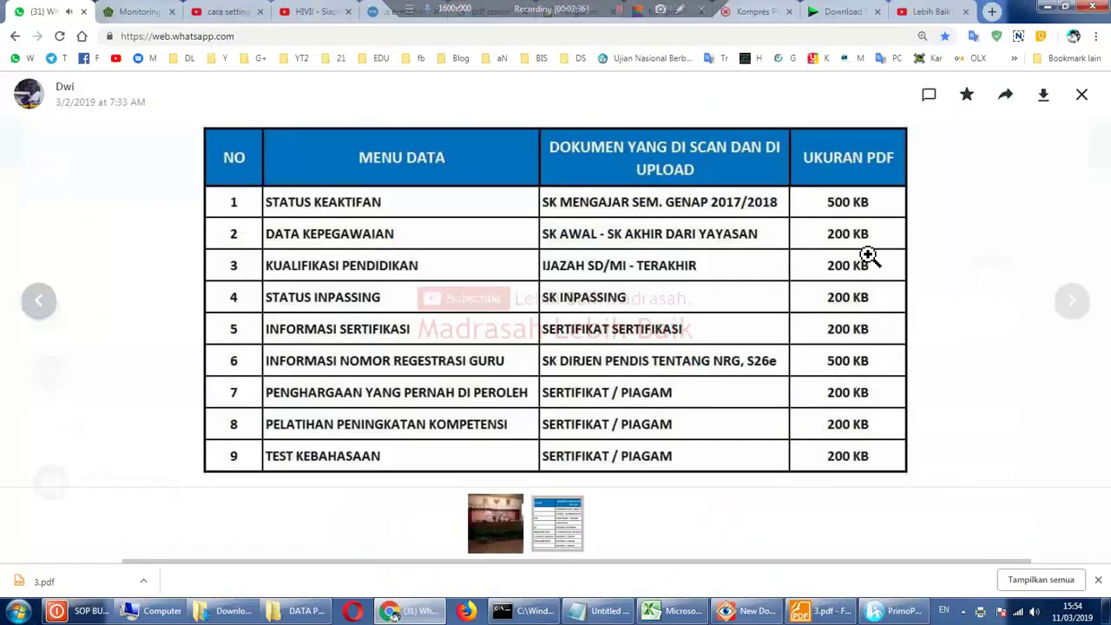
pyautogui.click(875, 612)
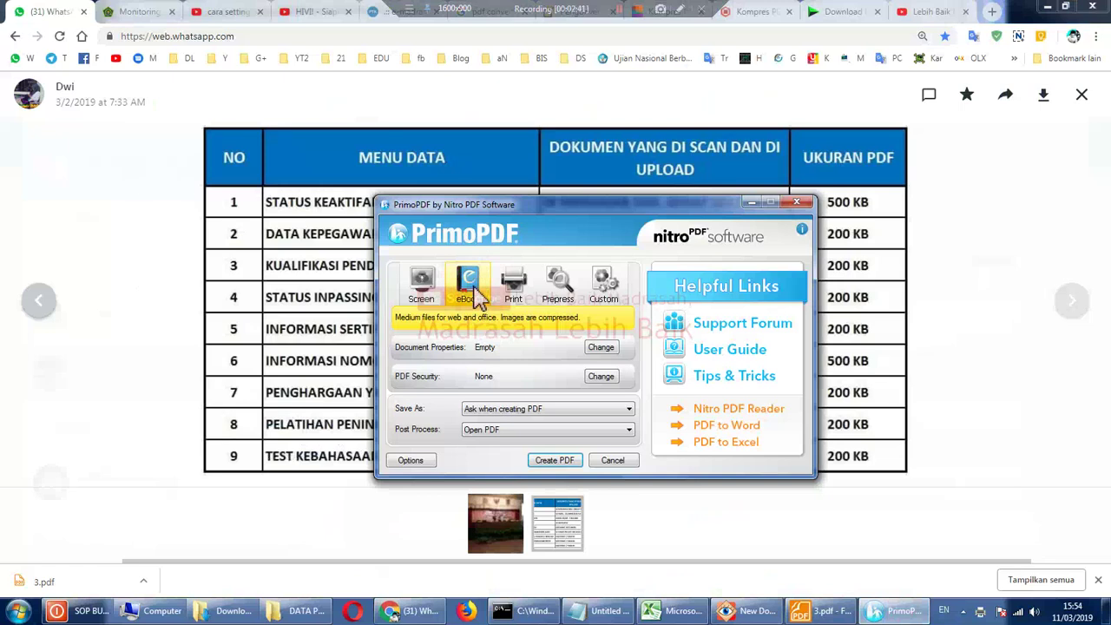
# Create the PDF and save it on the Desktop as ijasah
pyautogui.click(568, 460)
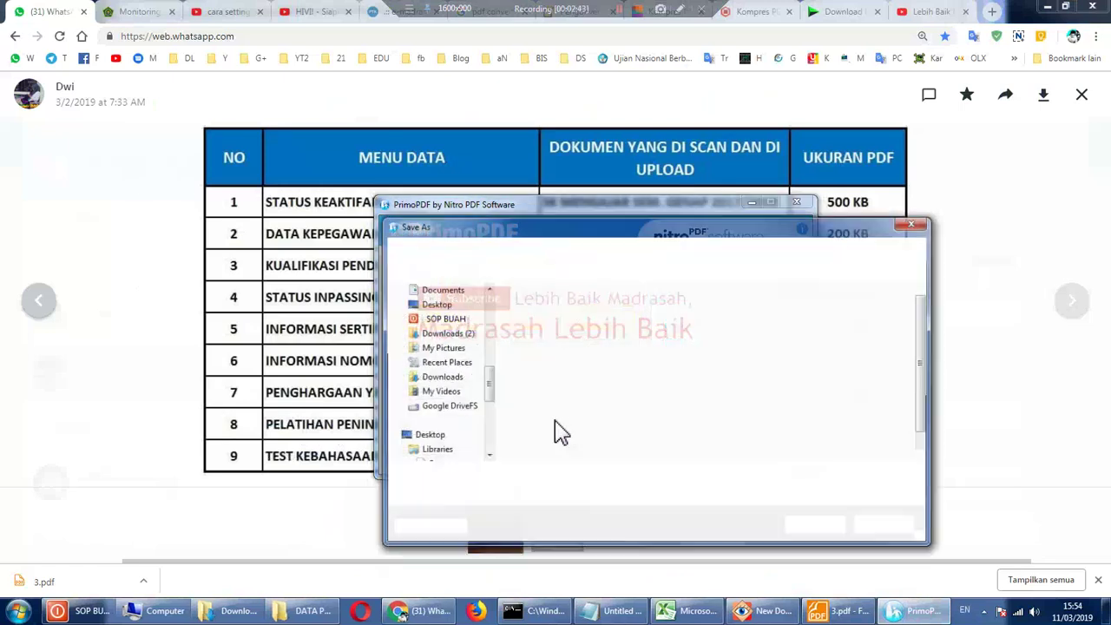
pyautogui.moveTo(491, 364); pyautogui.dragTo(490, 304)
pyautogui.write('ija')
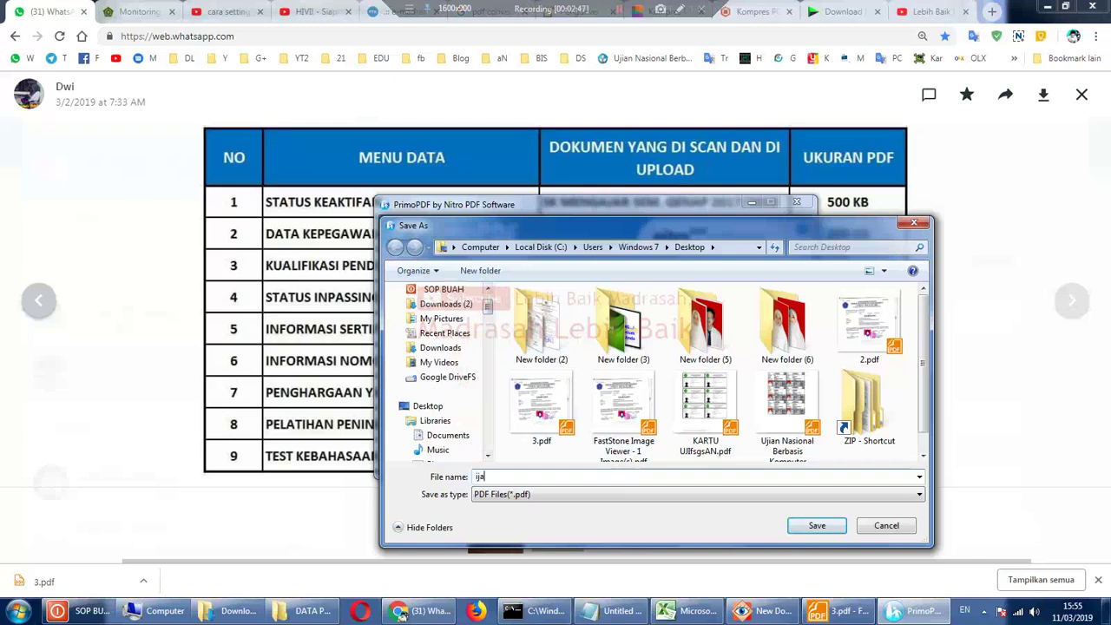
pyautogui.write('sah')
pyautogui.click(802, 528)
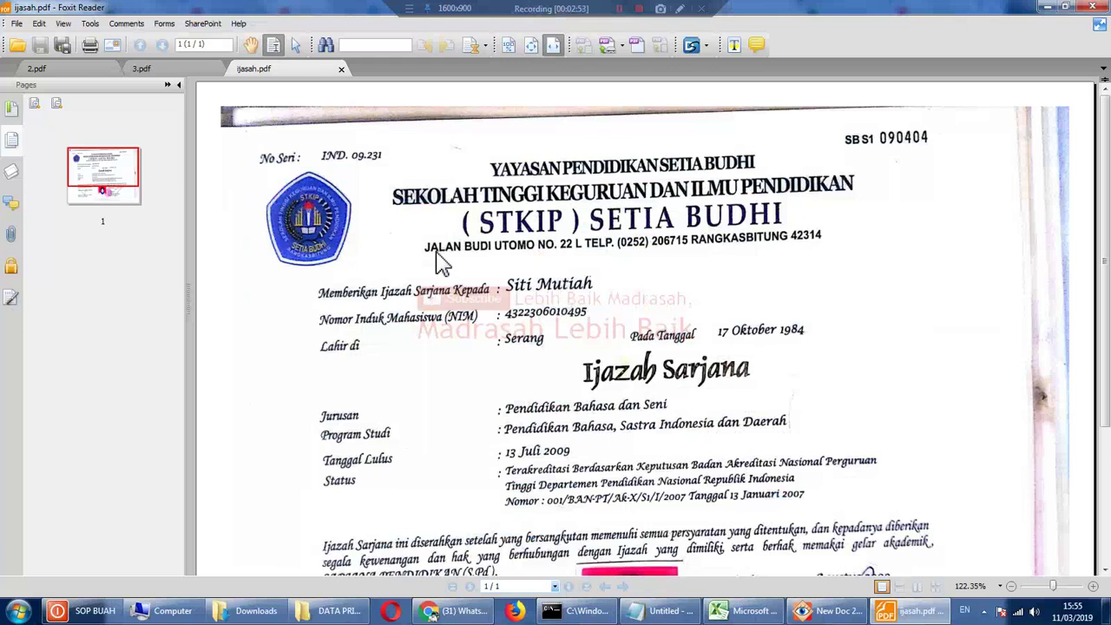
# Check the file size of ijasah.pdf on the desktop and return to the size limit table in Chrome
pyautogui.press('super+d')
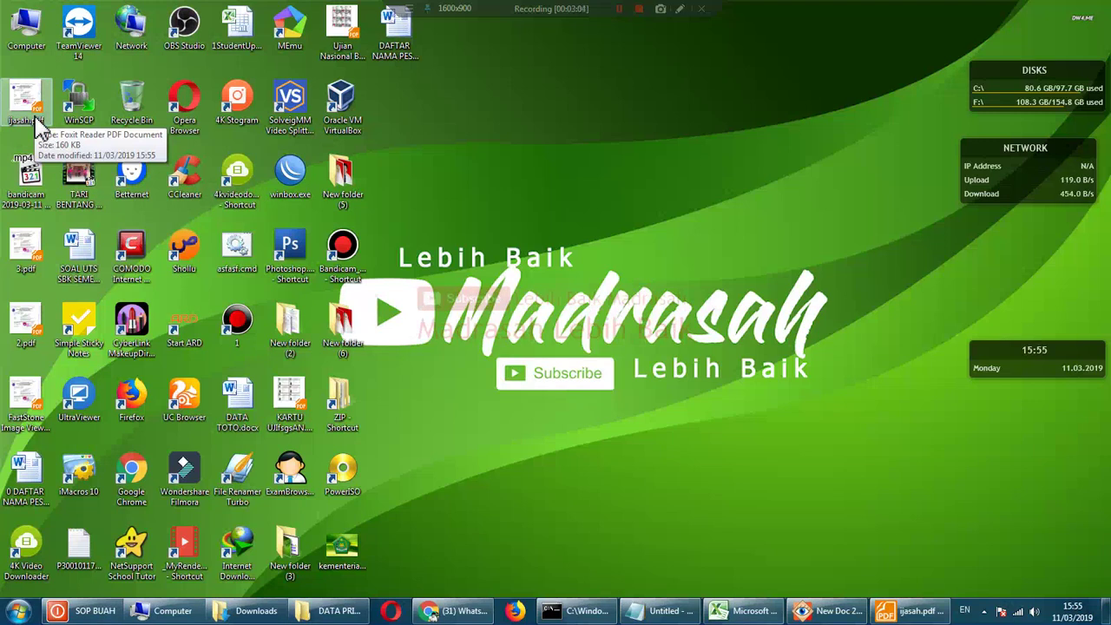
pyautogui.moveTo(44, 134); pyautogui.dragTo(52, 113)
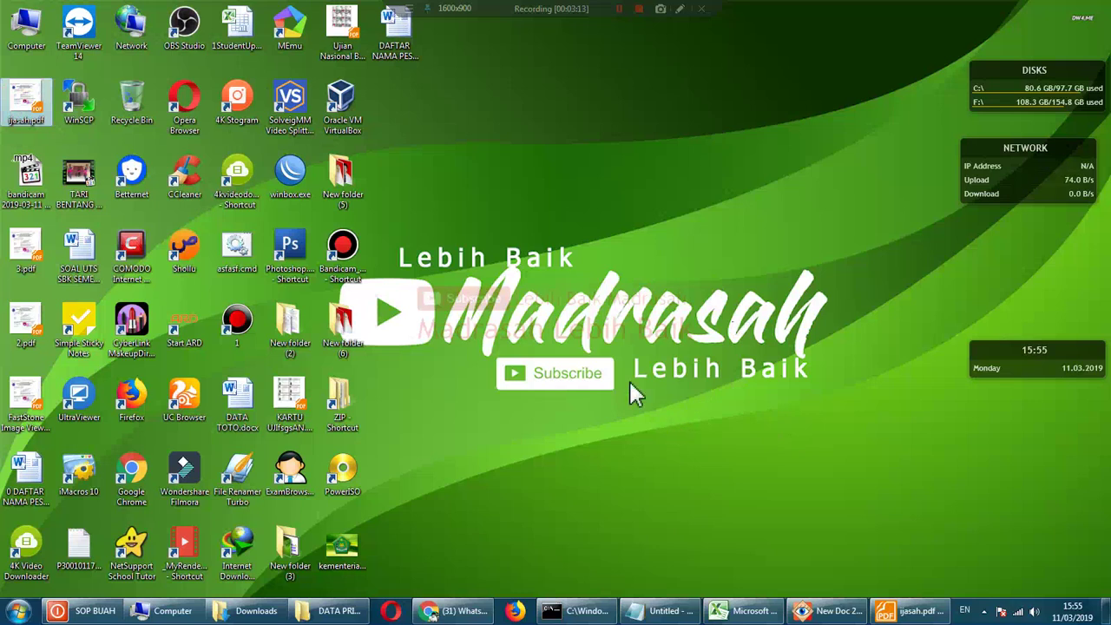
pyautogui.click(470, 599)
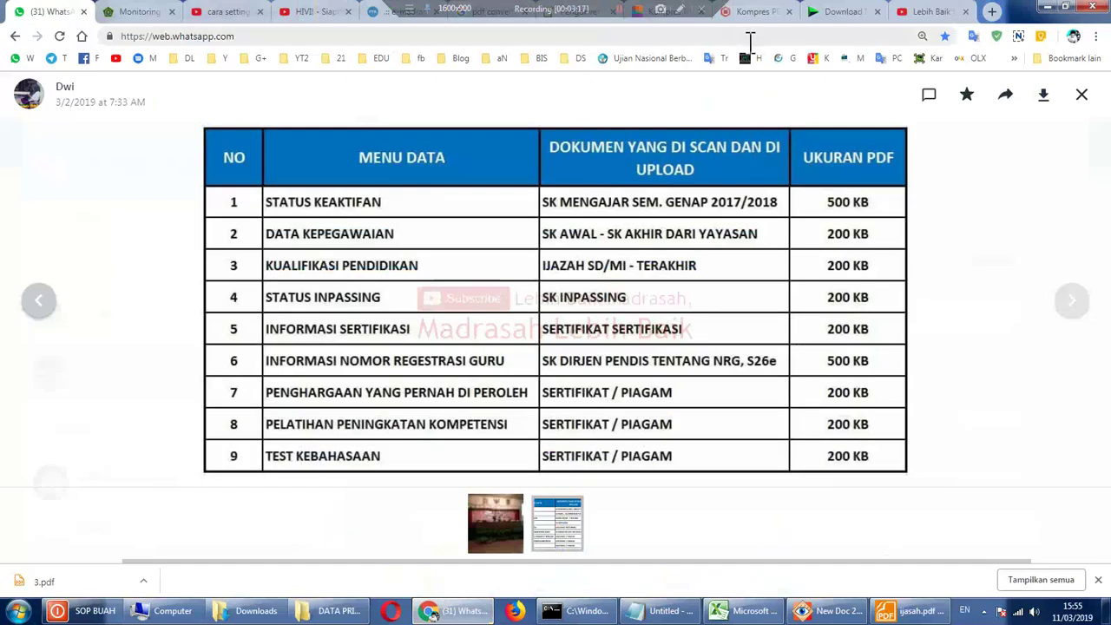
# Close the Internet Download Manager page and review the online compressors PDF Compressor, Smallpdf and PDF Converter
pyautogui.click(843, 14)
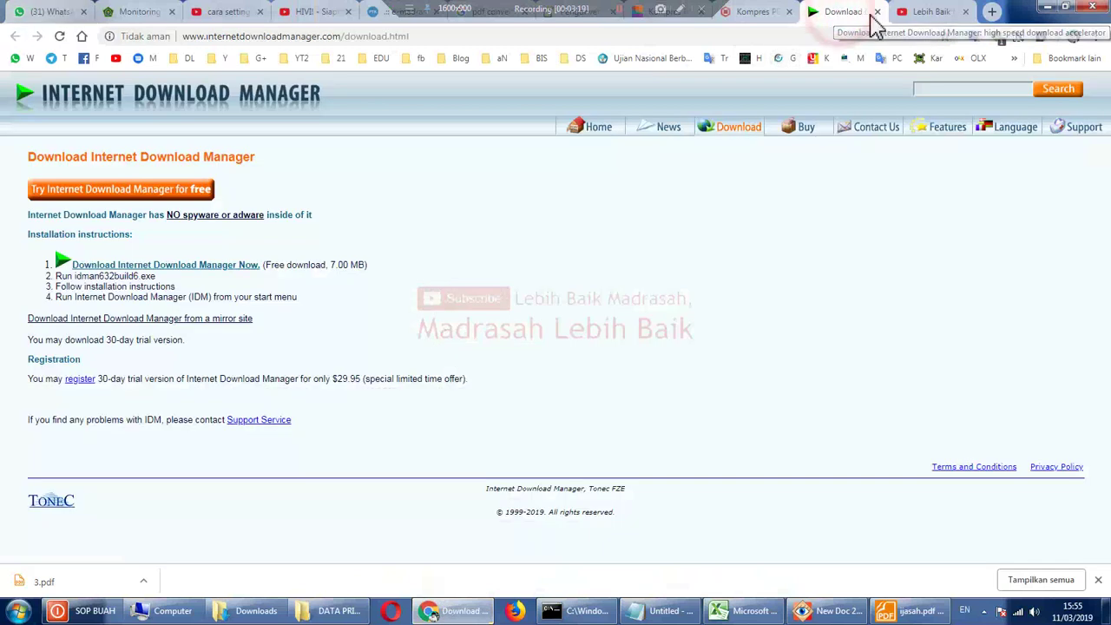
pyautogui.click(877, 12)
pyautogui.click(757, 12)
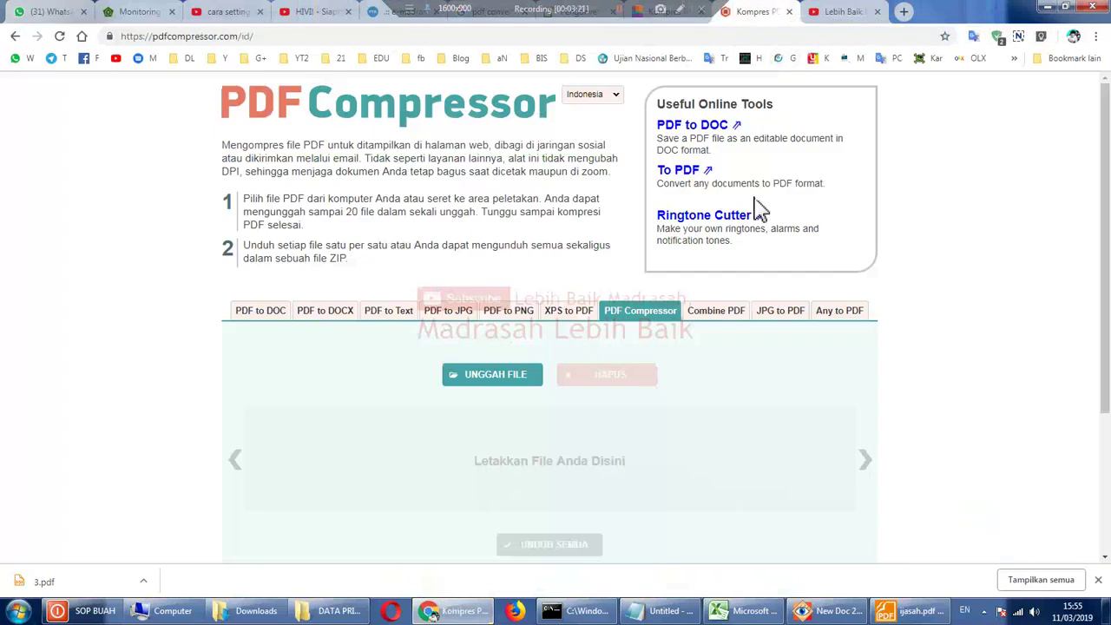
pyautogui.click(291, 35)
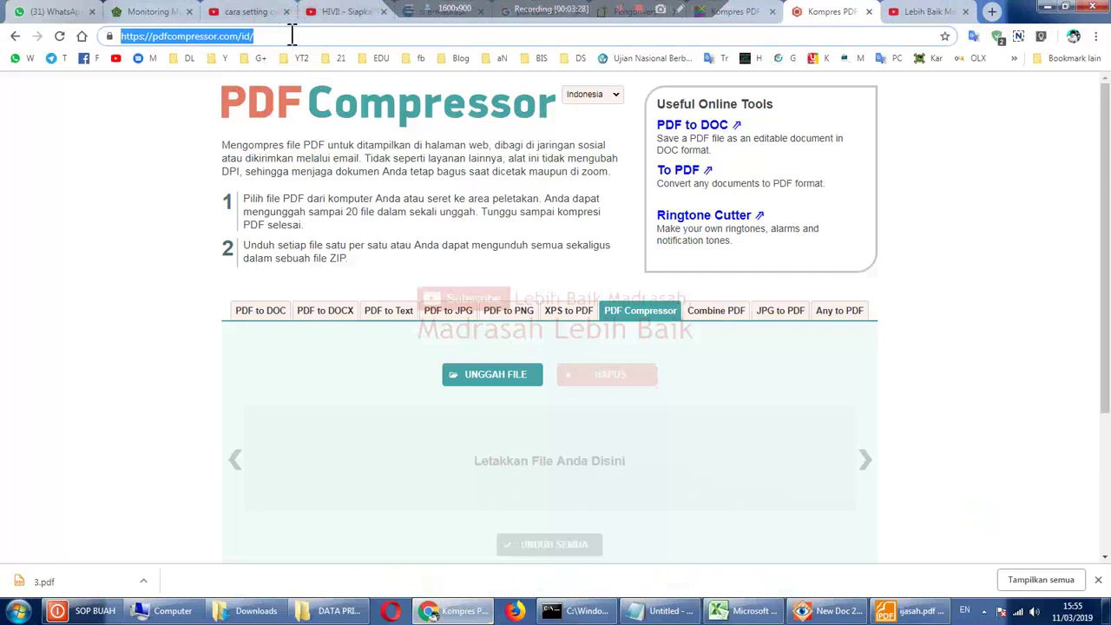
pyautogui.click(736, 11)
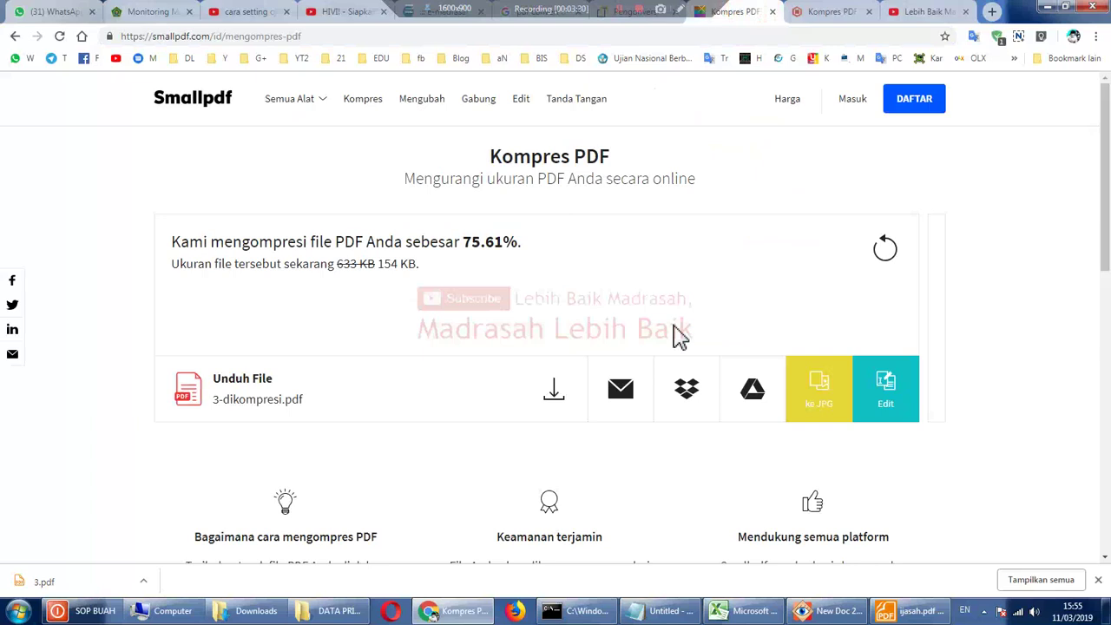
pyautogui.click(648, 21)
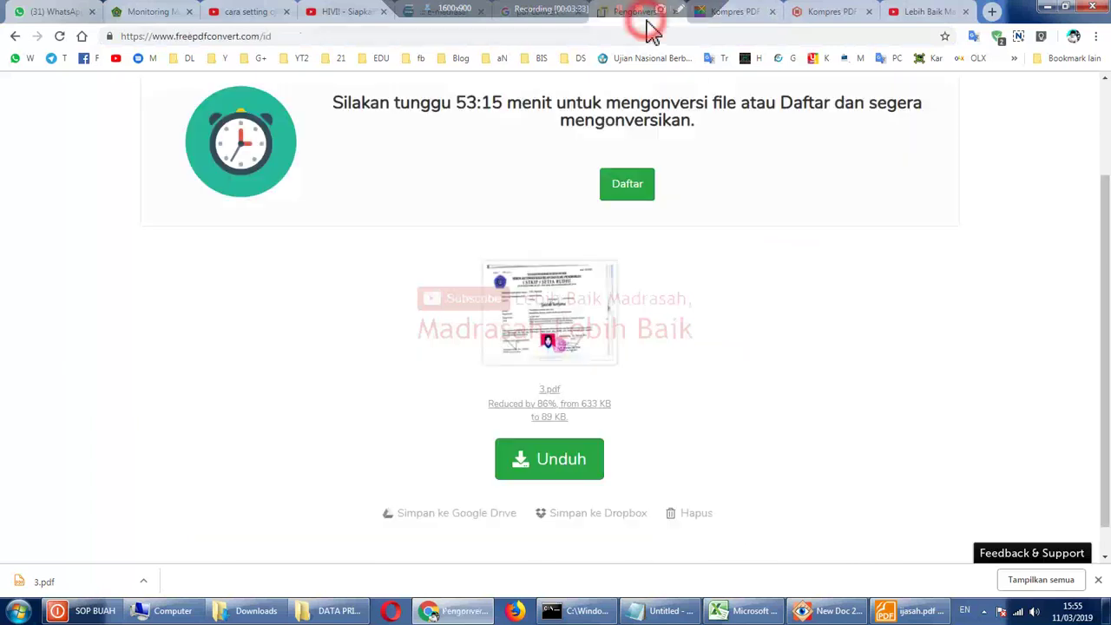
pyautogui.scroll(3, 422, 343)
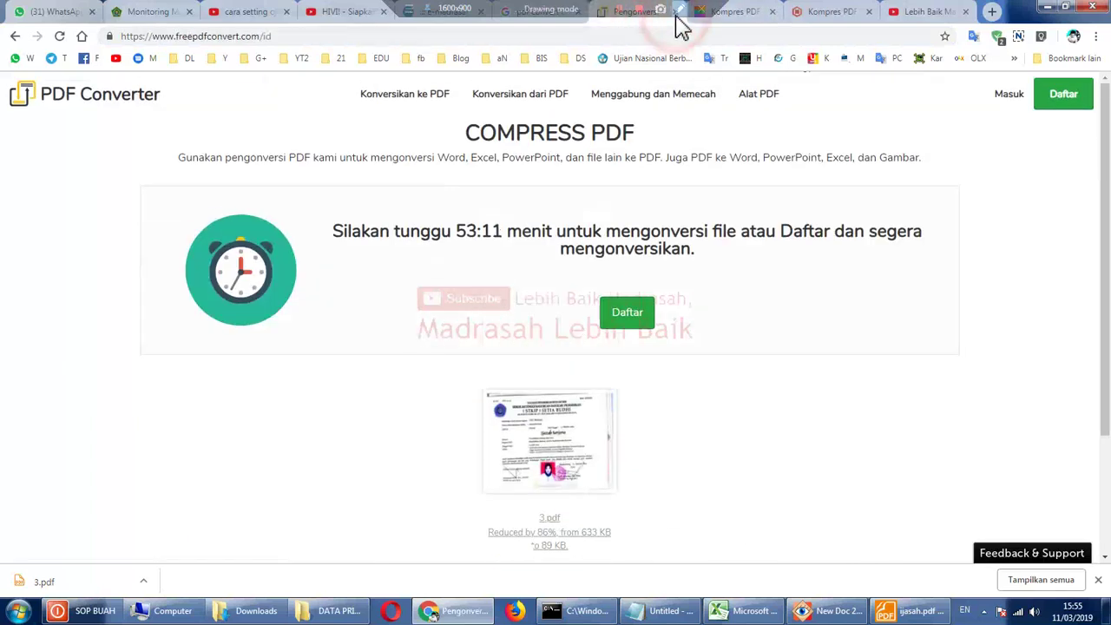
pyautogui.click(681, 11)
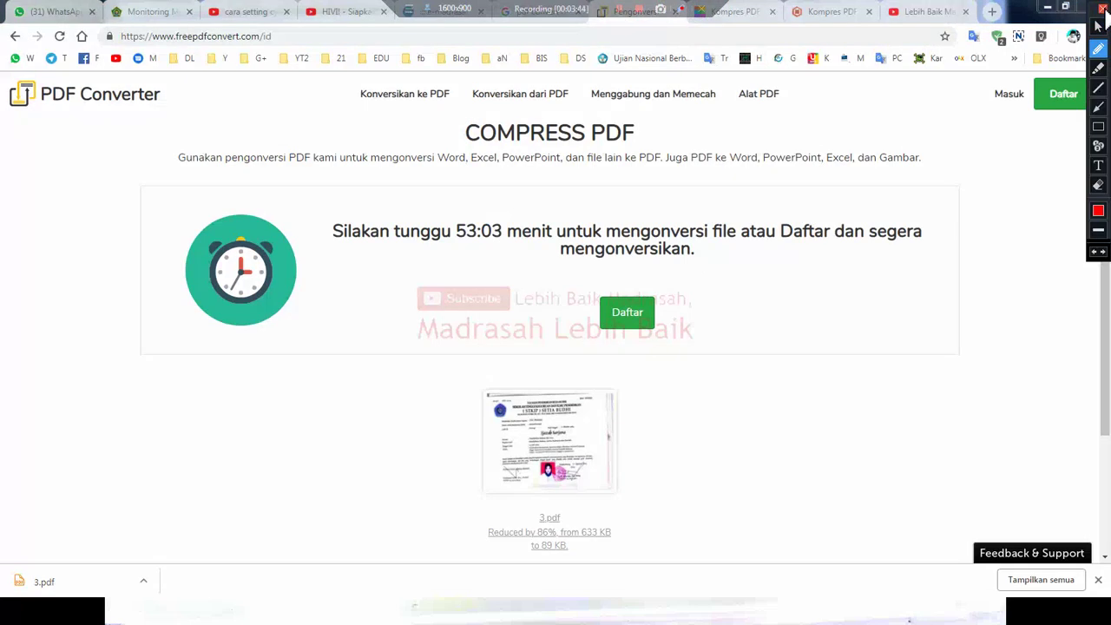
pyautogui.click(1102, 8)
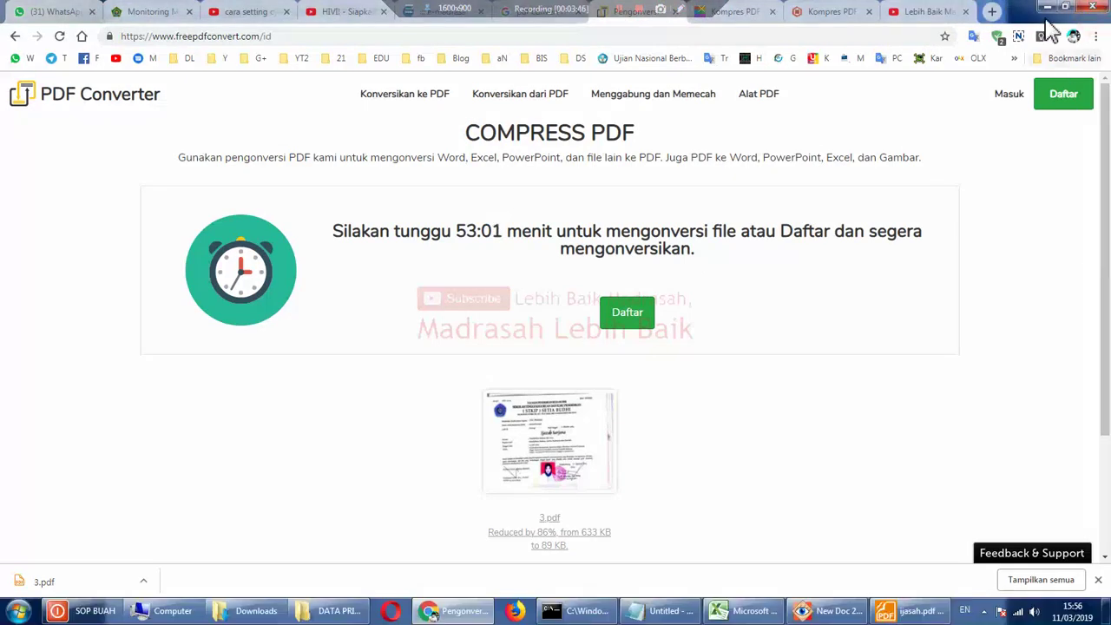
# Un-maximize the browser window and place it slightly below the upper edge of the screen
pyautogui.doubleClick(1017, 23)
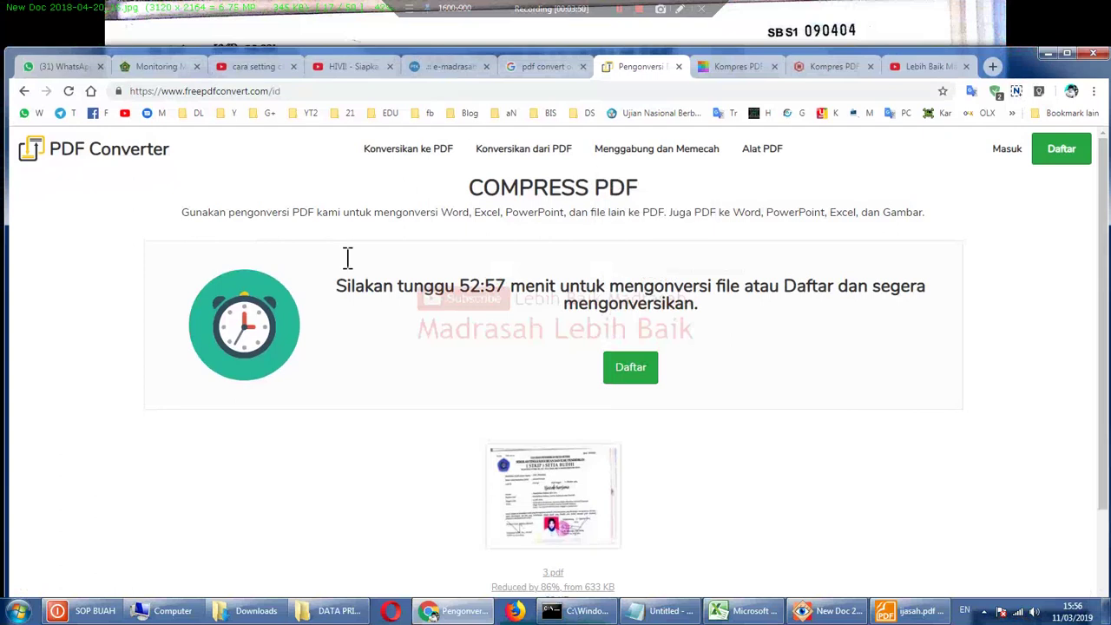
pyautogui.moveTo(509, 144)
pyautogui.moveTo(1017, 63); pyautogui.dragTo(1014, 57)
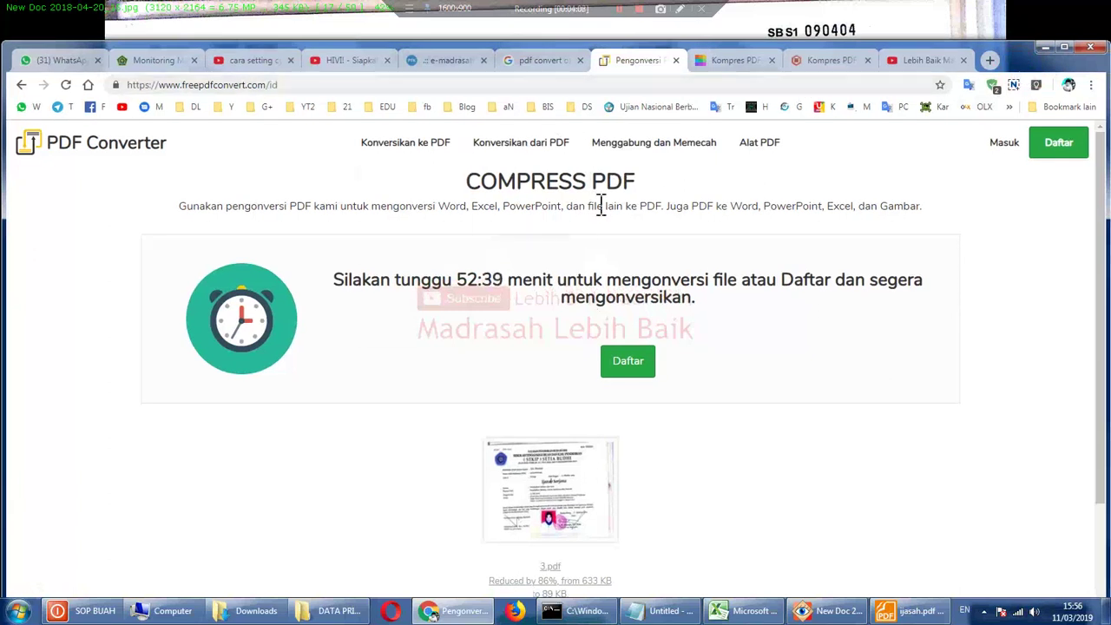
# Close the PDF Converter page and open the Mengompres PDF tool from Smallpdf's home page
pyautogui.click(675, 61)
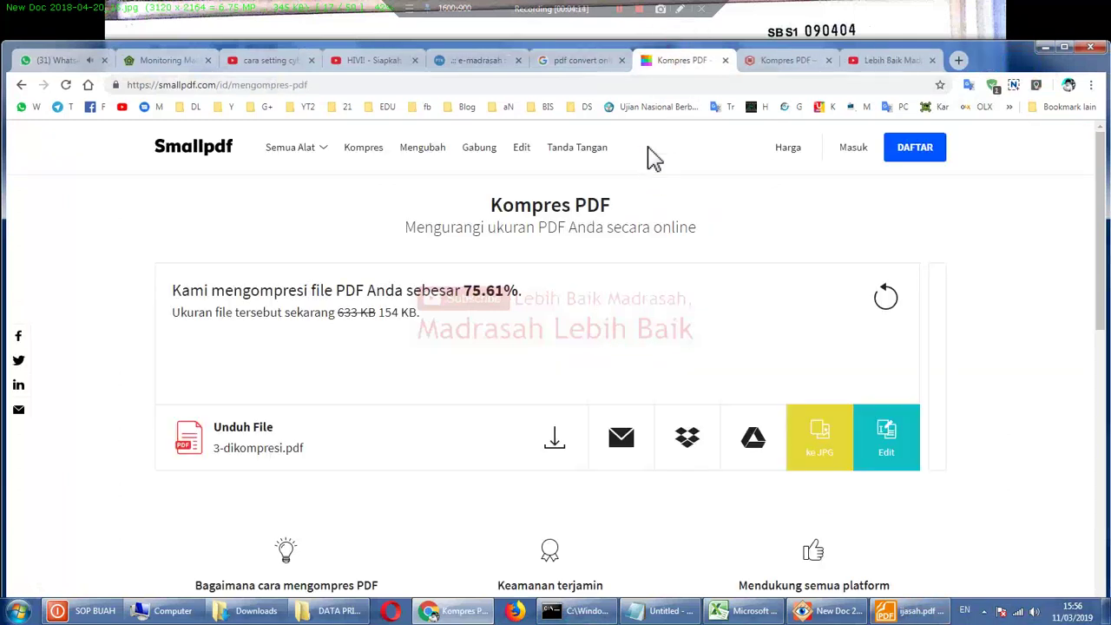
pyautogui.click(375, 86)
pyautogui.click(201, 156)
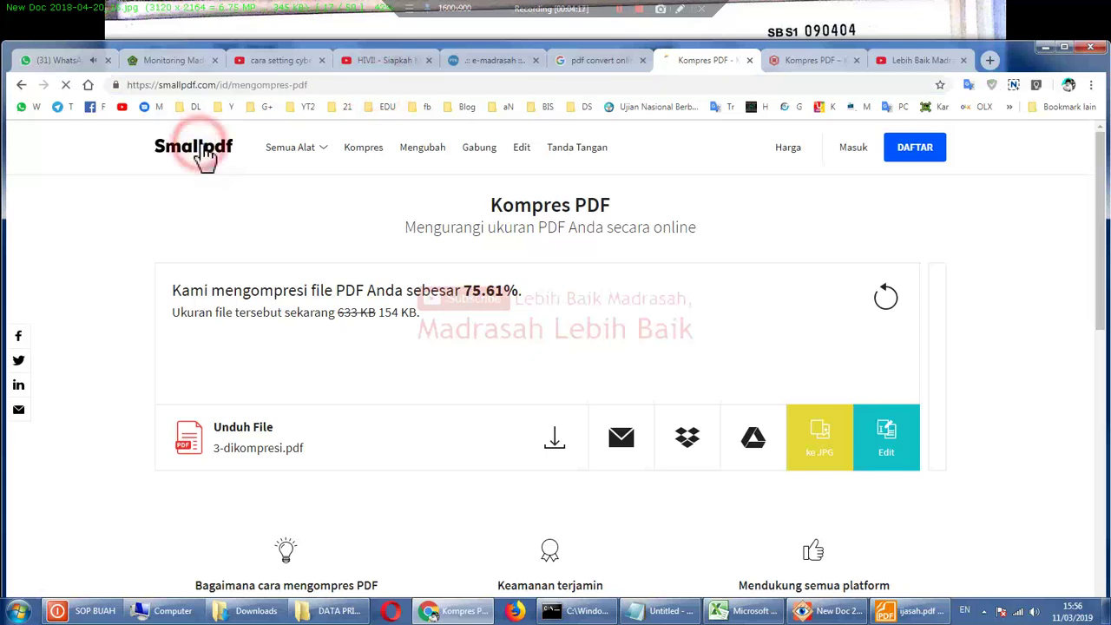
pyautogui.click(224, 85)
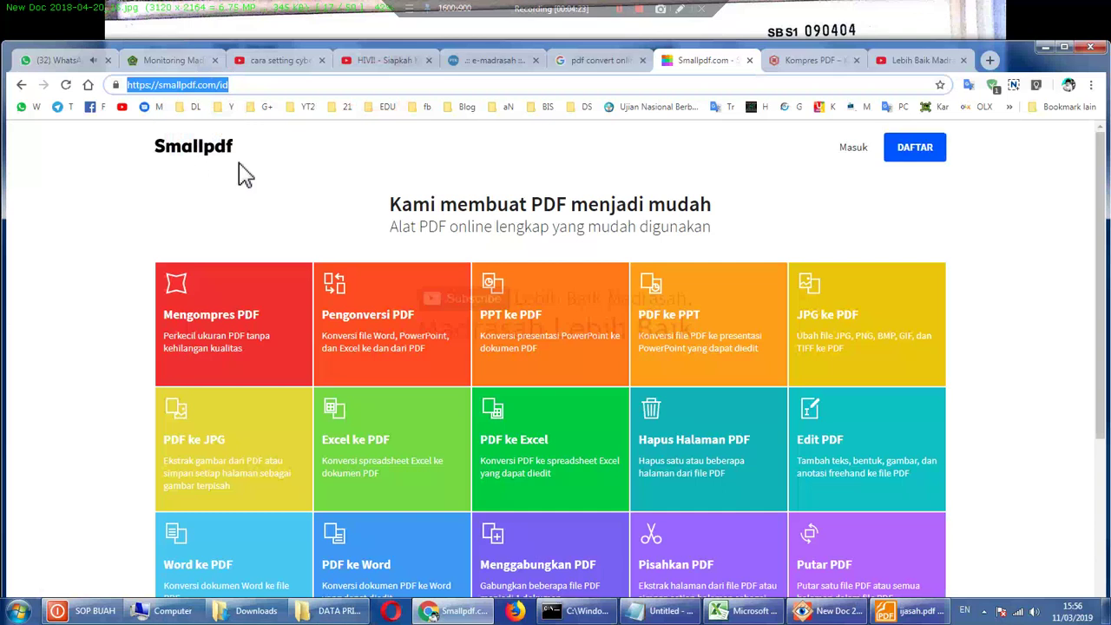
pyautogui.click(236, 314)
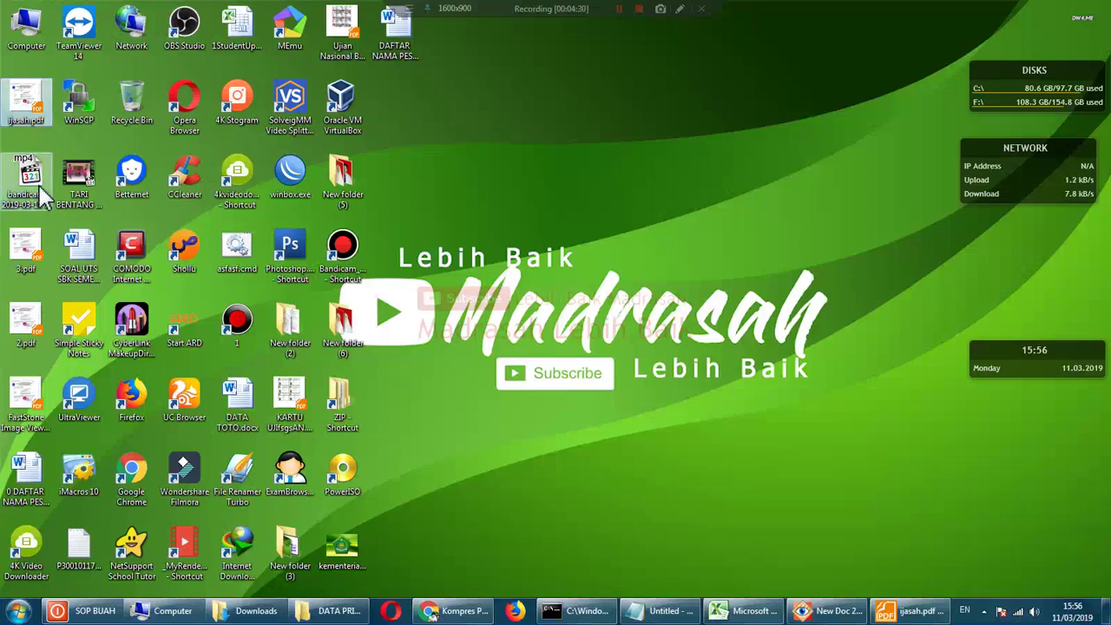
# Switch to the scanned diploma in the FastStone image viewer and start printing the image
pyautogui.click(846, 608)
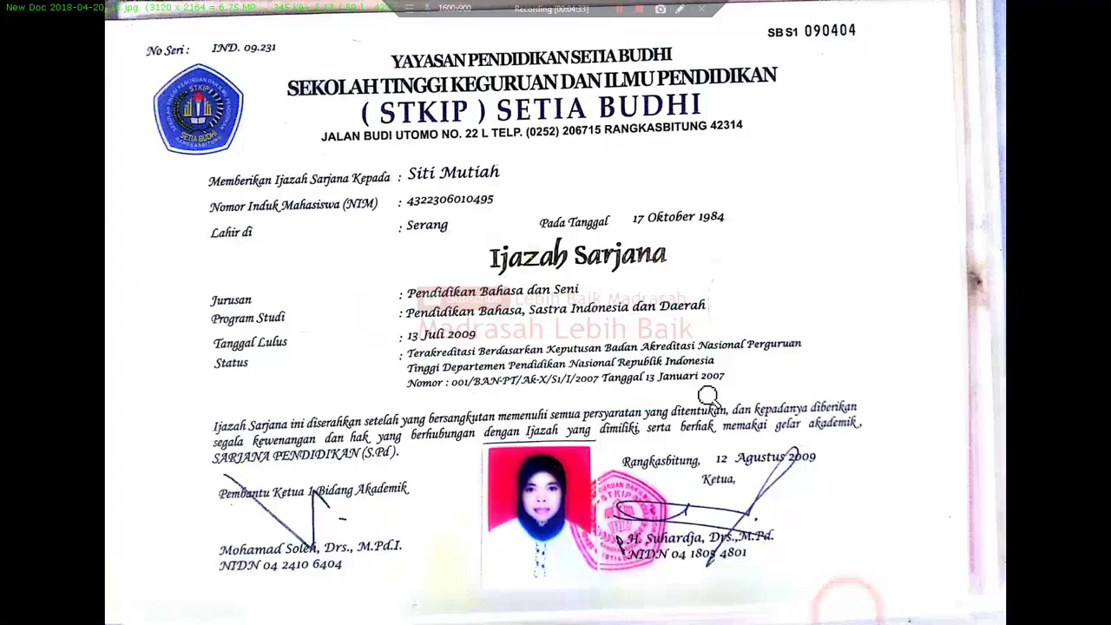
pyautogui.rightClick(486, 238)
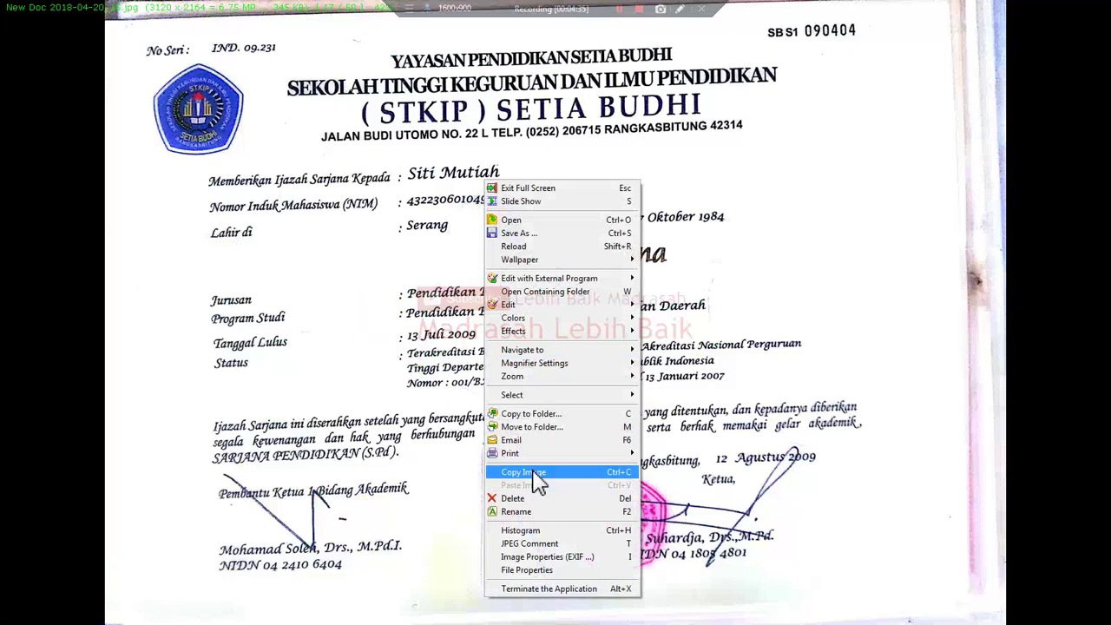
pyautogui.click(536, 454)
pyautogui.click(703, 455)
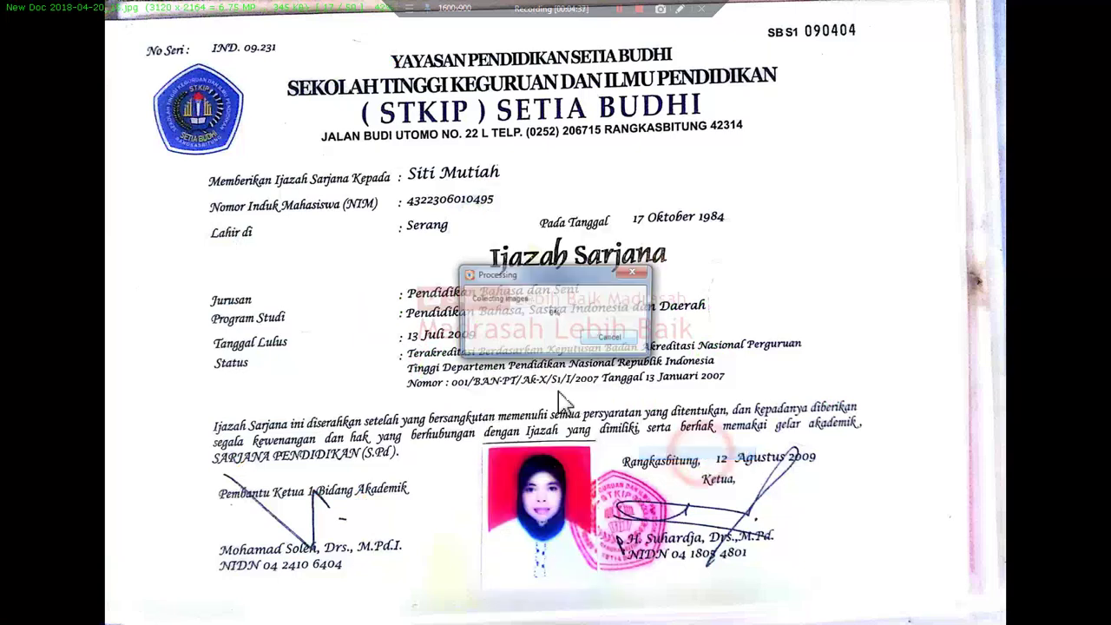